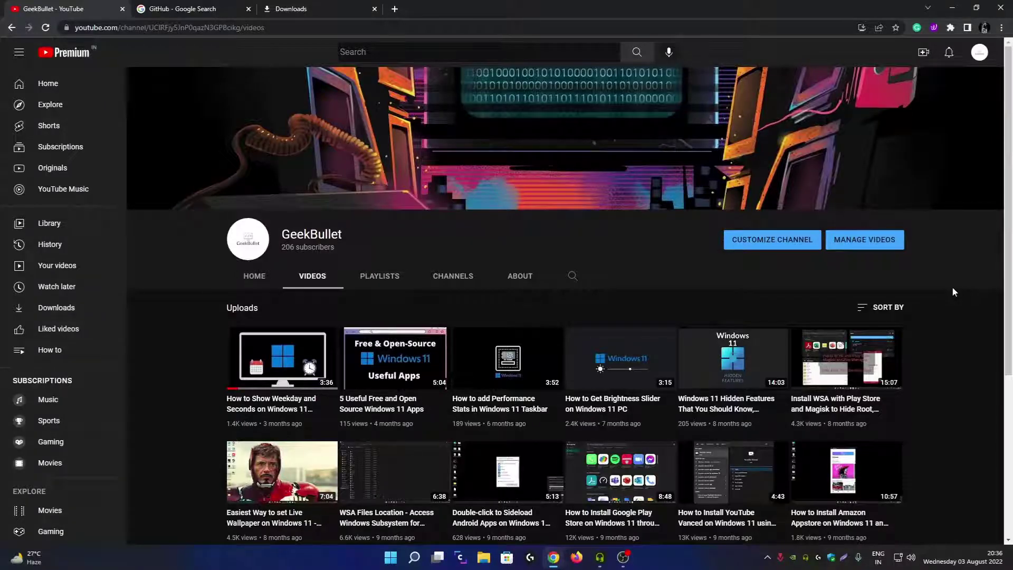
- Scroll down through GeekBullet's Windows 11 and Android tutorial videos and back up
scroll(928, 352, down, 5)
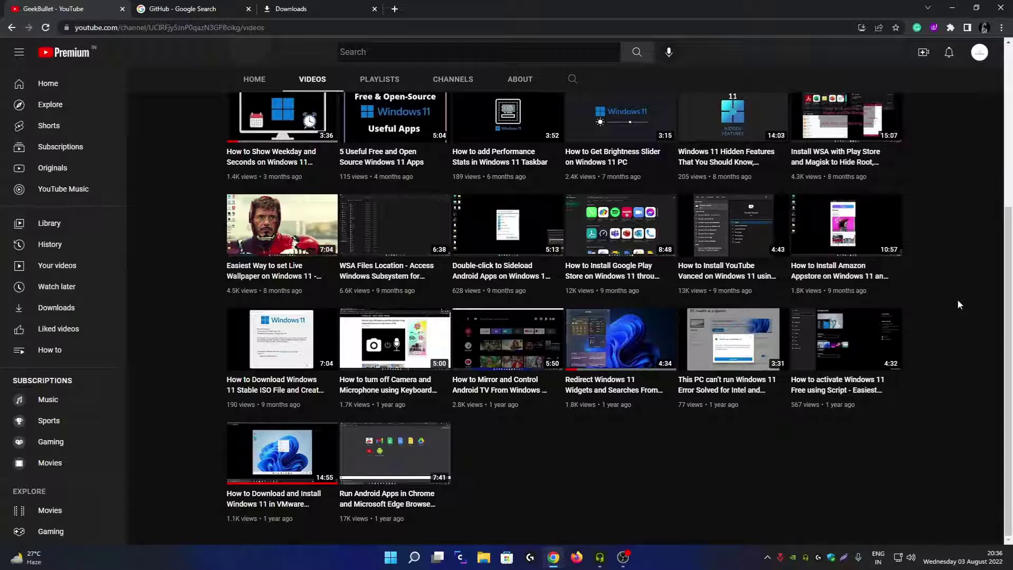
mouse_move(636, 396)
scroll(961, 370, up, 5)
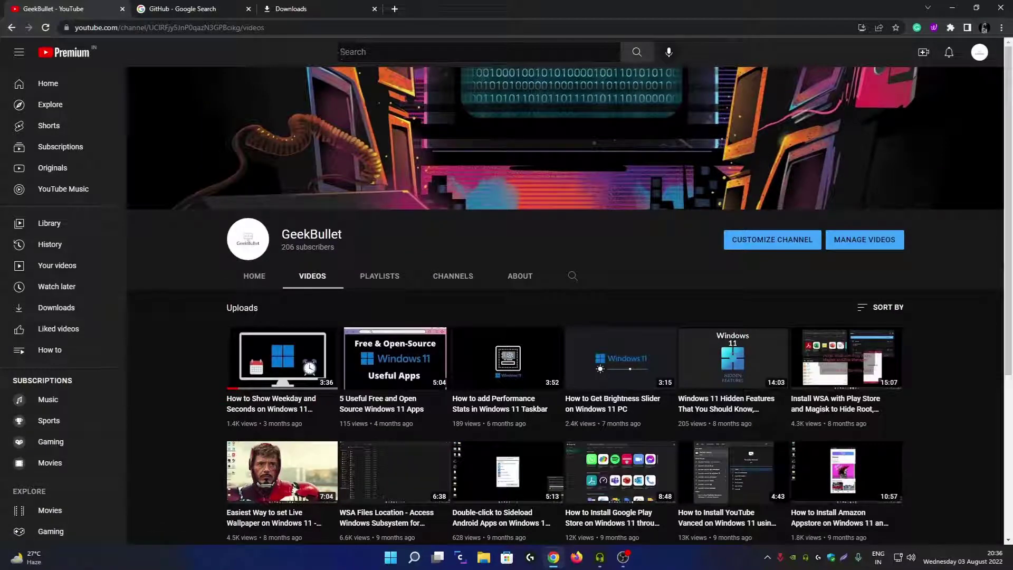
key(/)
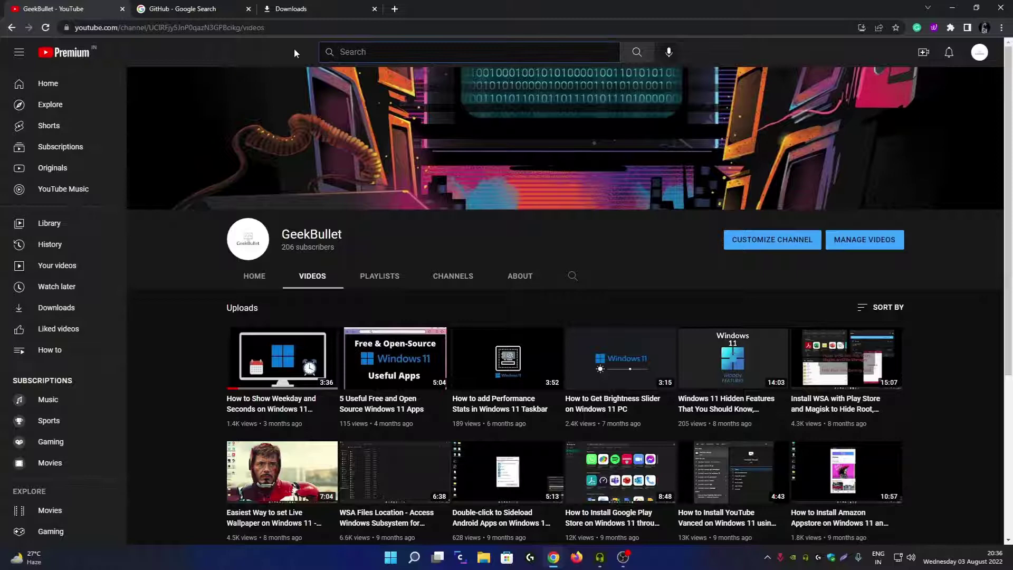
- Close the leftover Downloads tab and minimize Chrome to the desktop
click(374, 9)
click(952, 8)
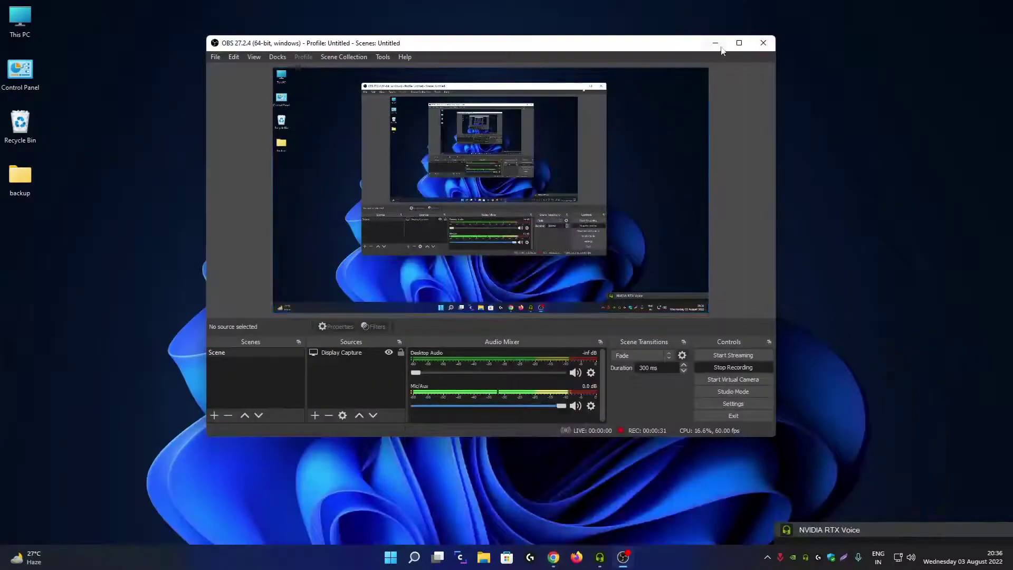
key(super+d)
- Web-search 'YouTube' from Windows search, then close the Edge window with the Bing results
click(419, 563)
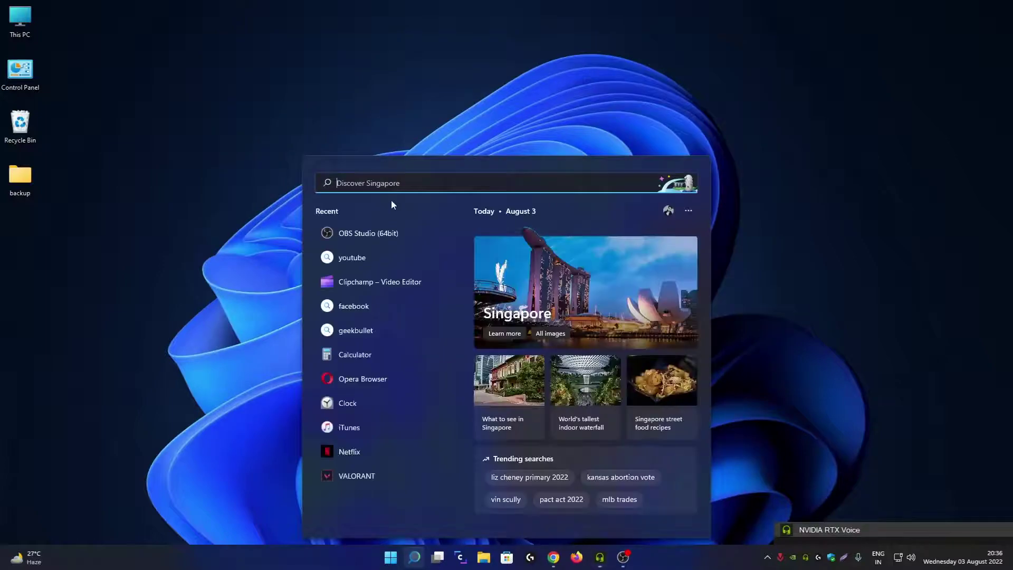
text(YouTube)
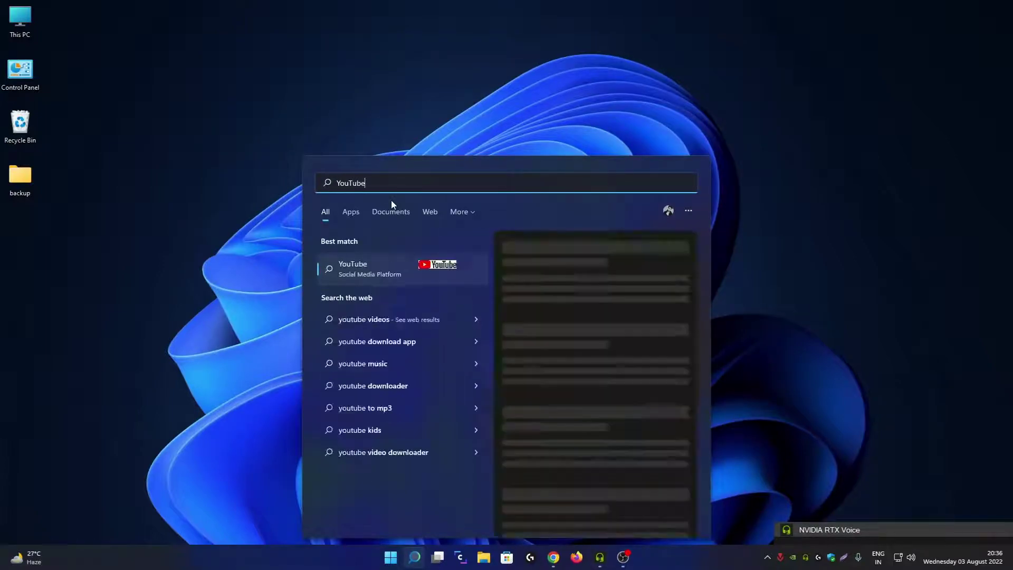
key(Return)
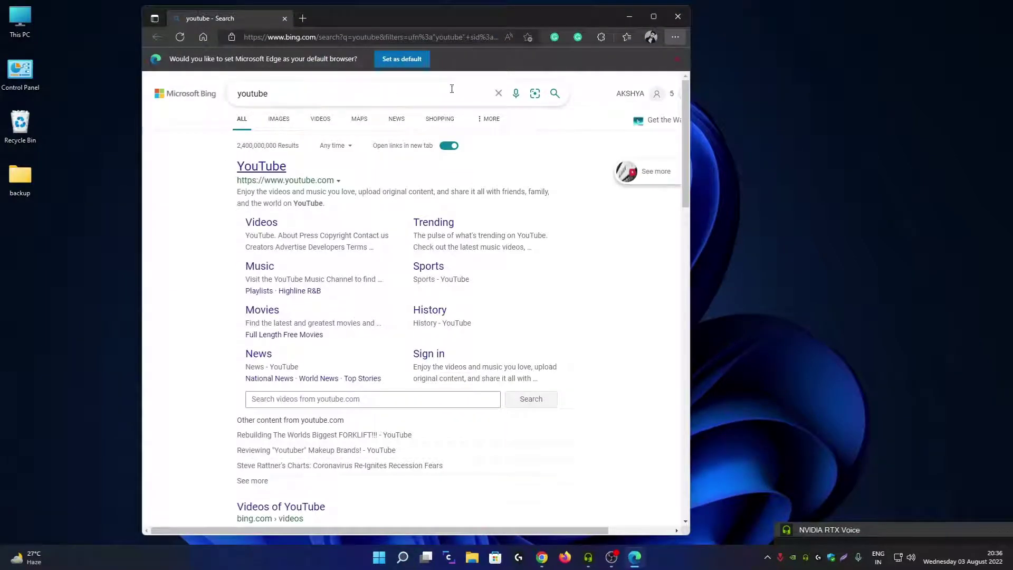
click(679, 17)
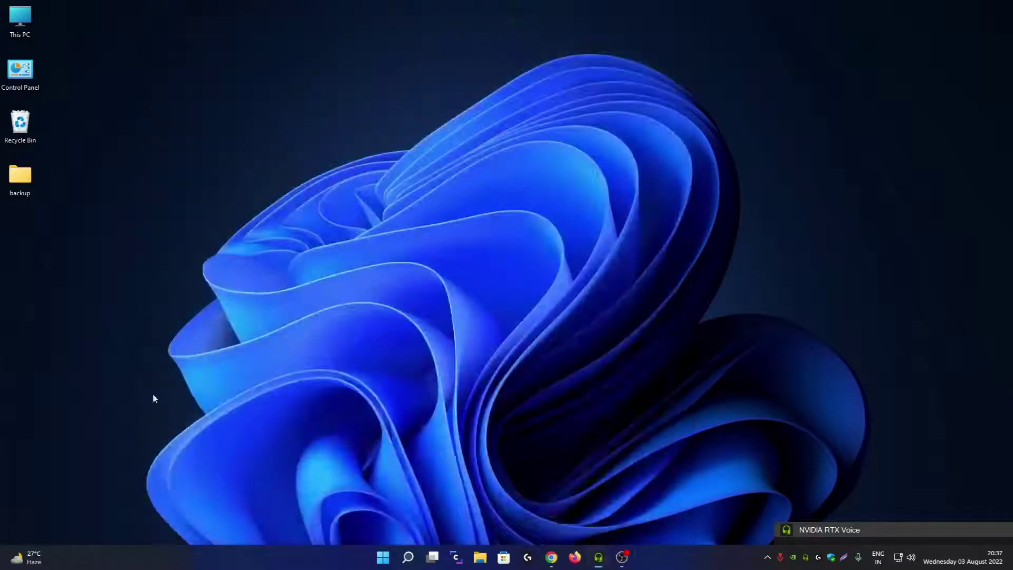
- Open the Russia shelling news story from Widgets, then close the Edge window
click(32, 558)
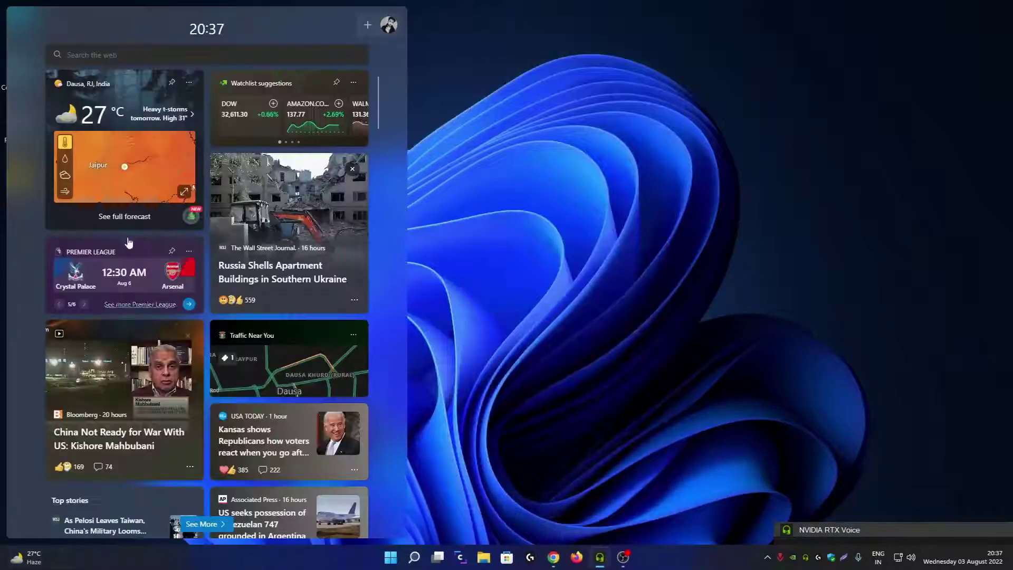
click(271, 272)
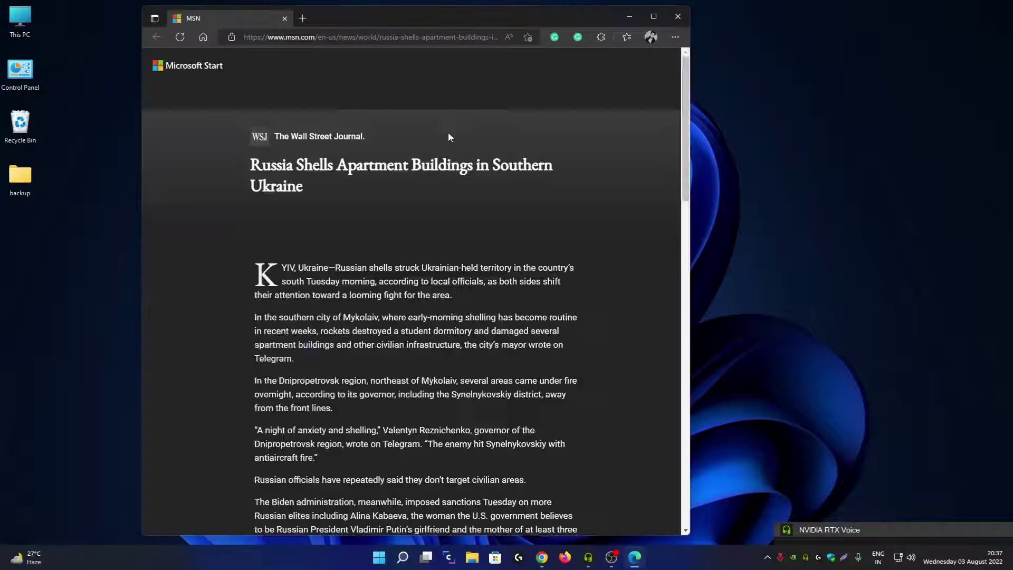
click(676, 16)
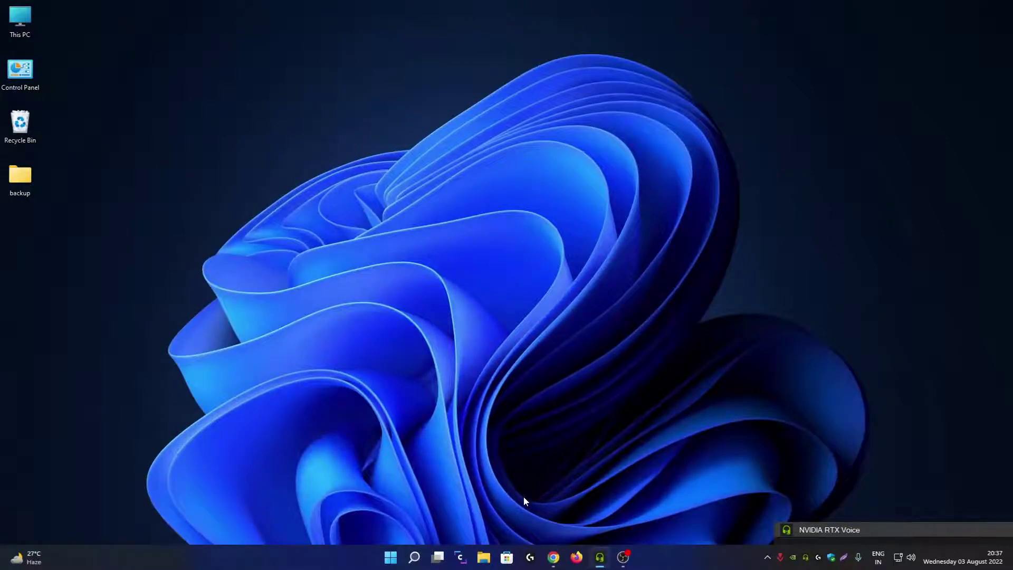
- Restore Chrome and open github.com from the GitHub Google search results
click(552, 555)
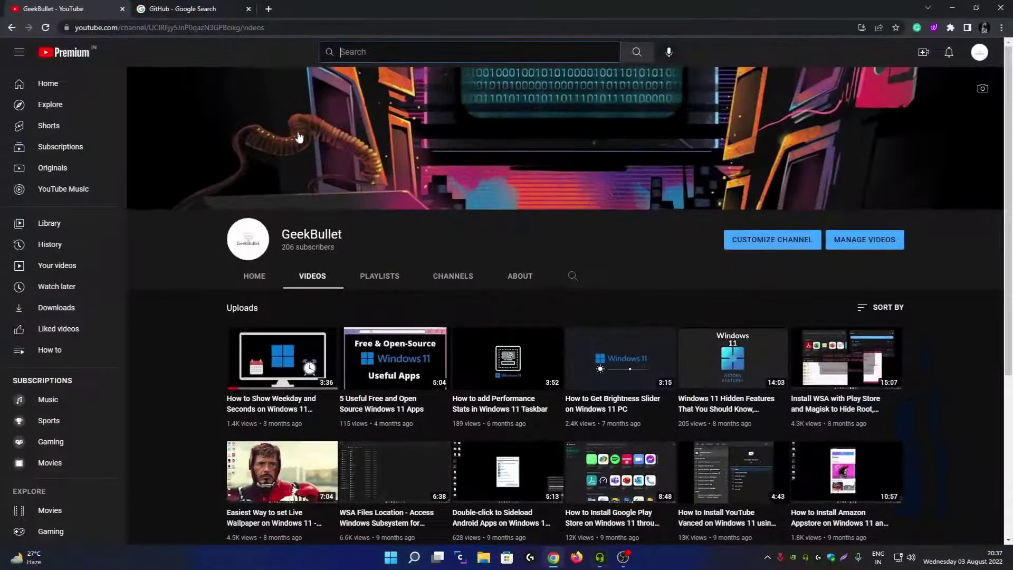
click(177, 8)
drag(158, 66, 75, 70)
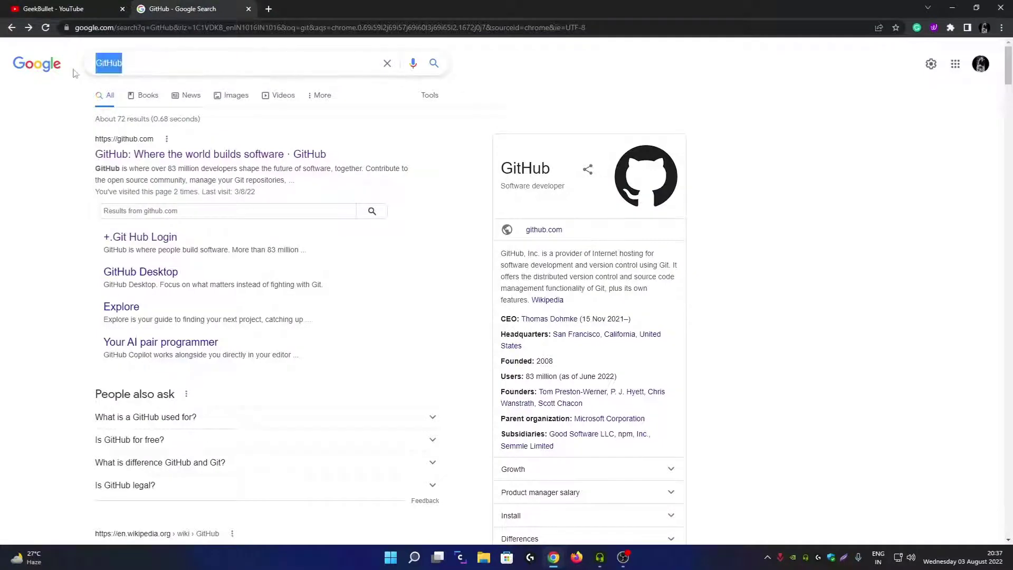
click(78, 129)
click(145, 155)
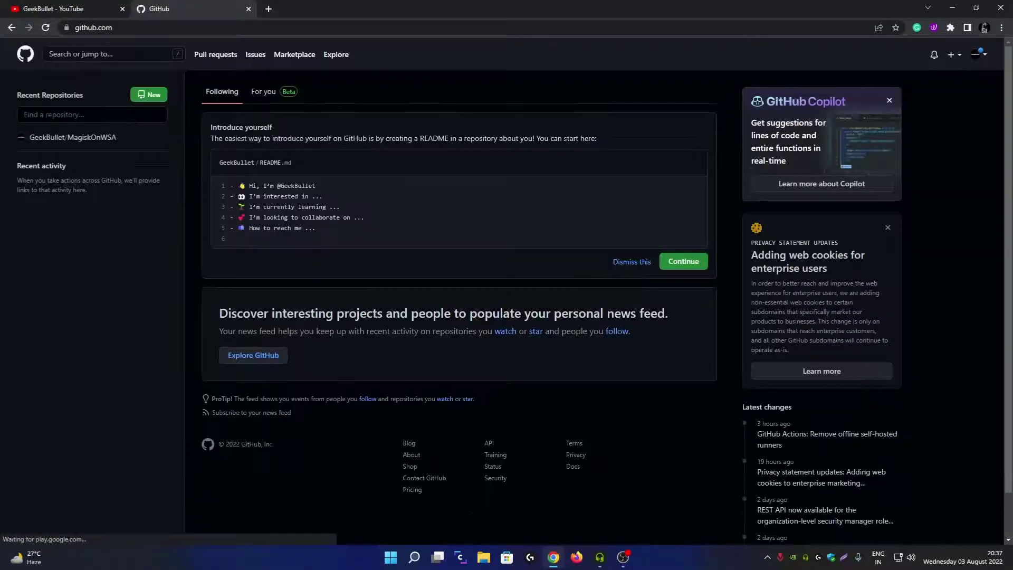
- Search all of GitHub for MSEdgeRedirect and open the repository
click(51, 54)
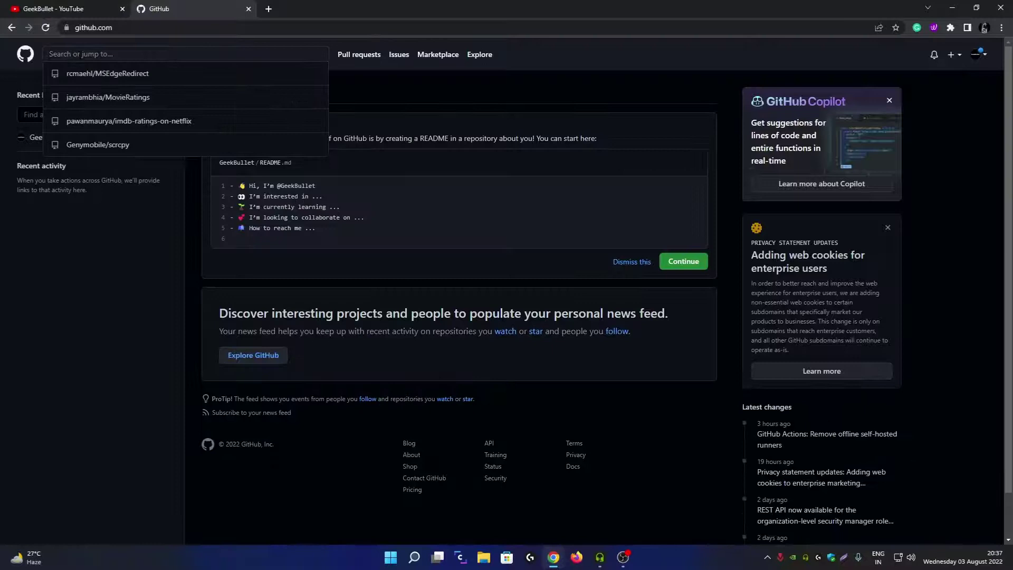
text(MSEdgeRedirect)
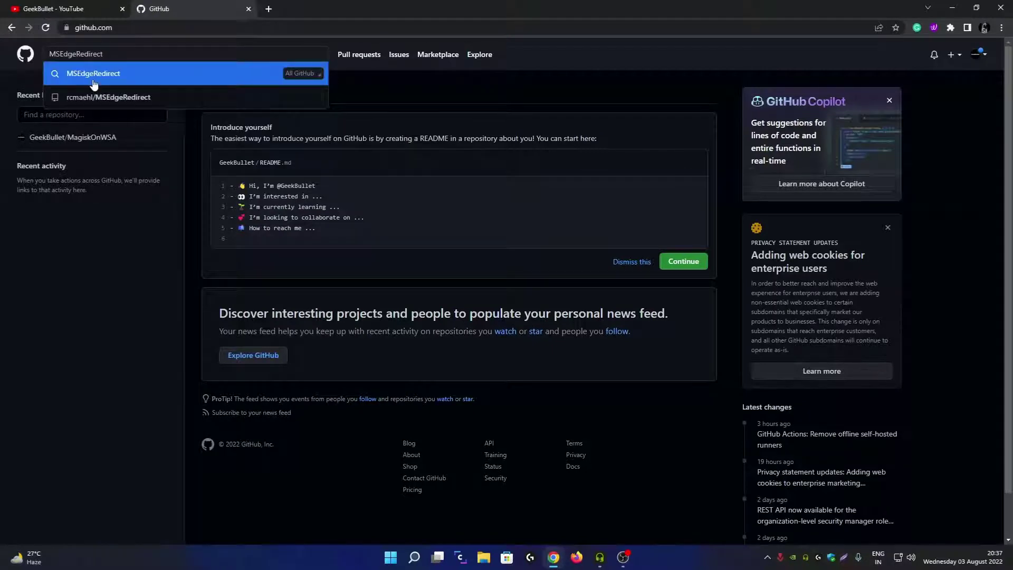
click(93, 74)
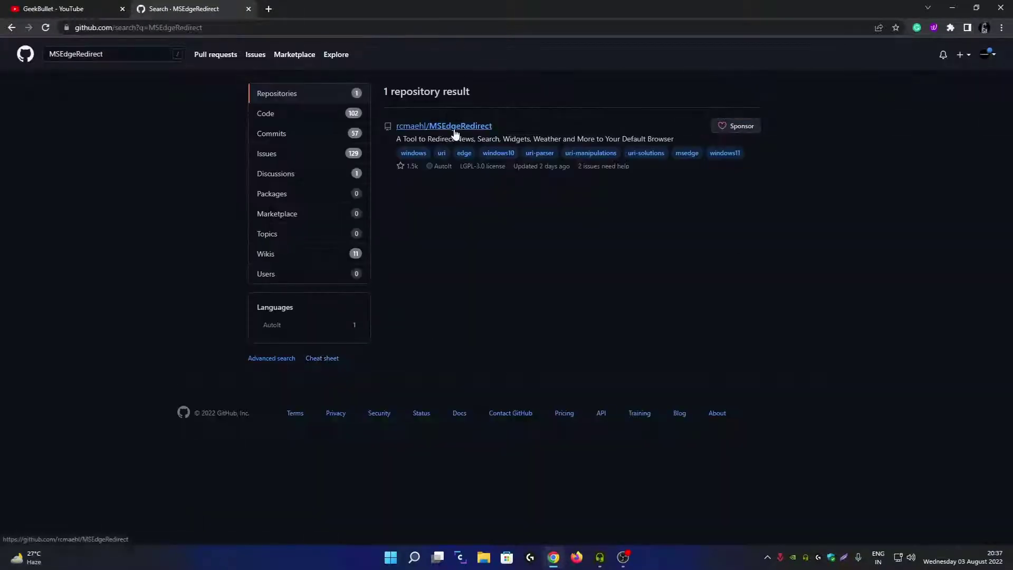
click(457, 127)
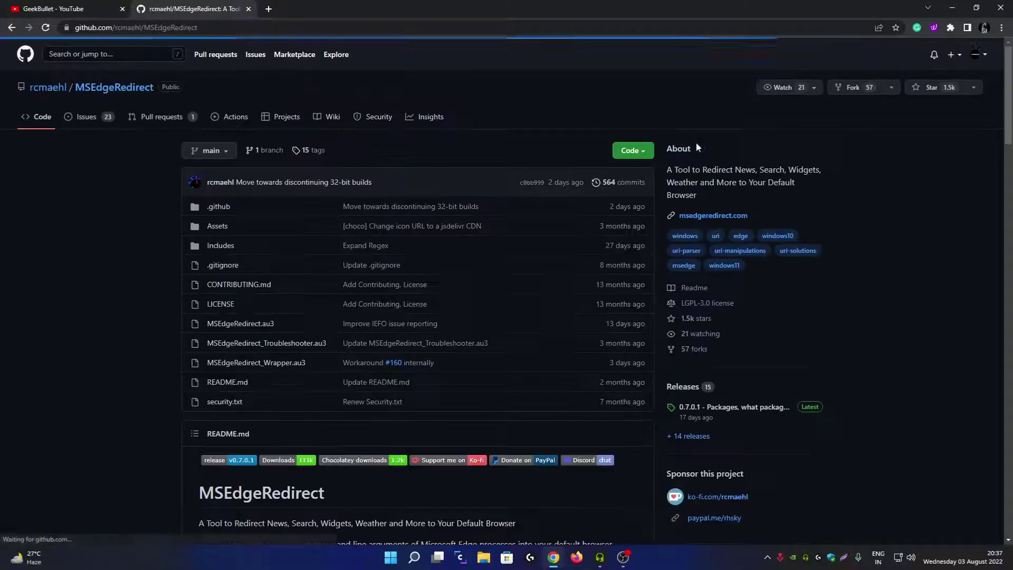
- Download MSEdgeRedirect.exe from the Assets of the latest release on the Releases page
click(683, 387)
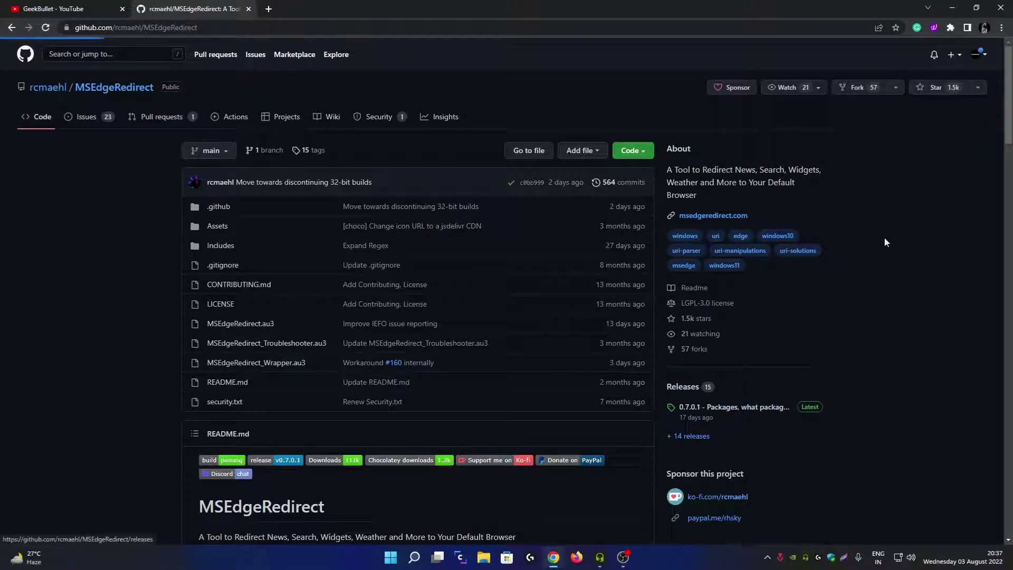
scroll(634, 210, down, 12)
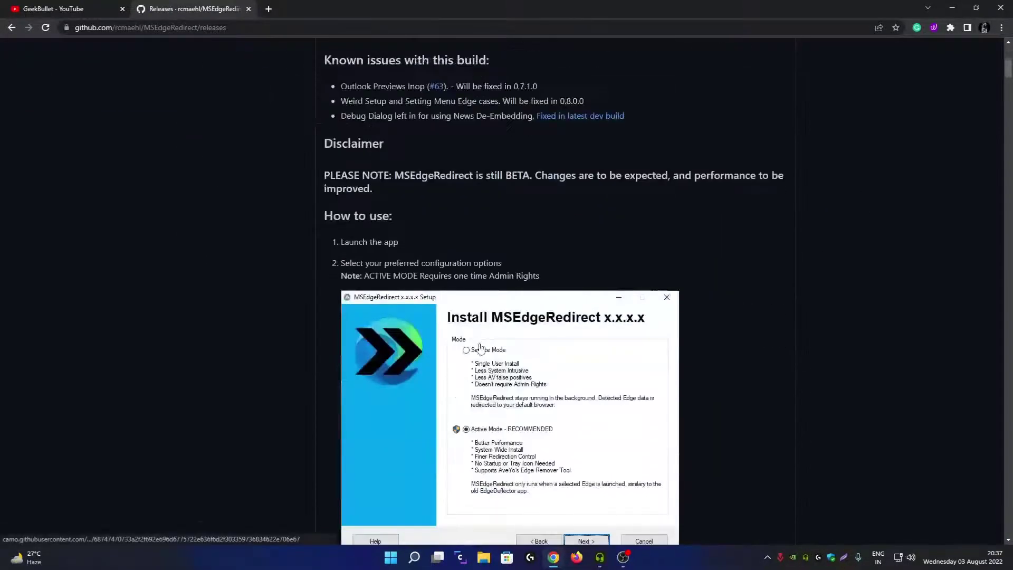
scroll(479, 351, down, 9)
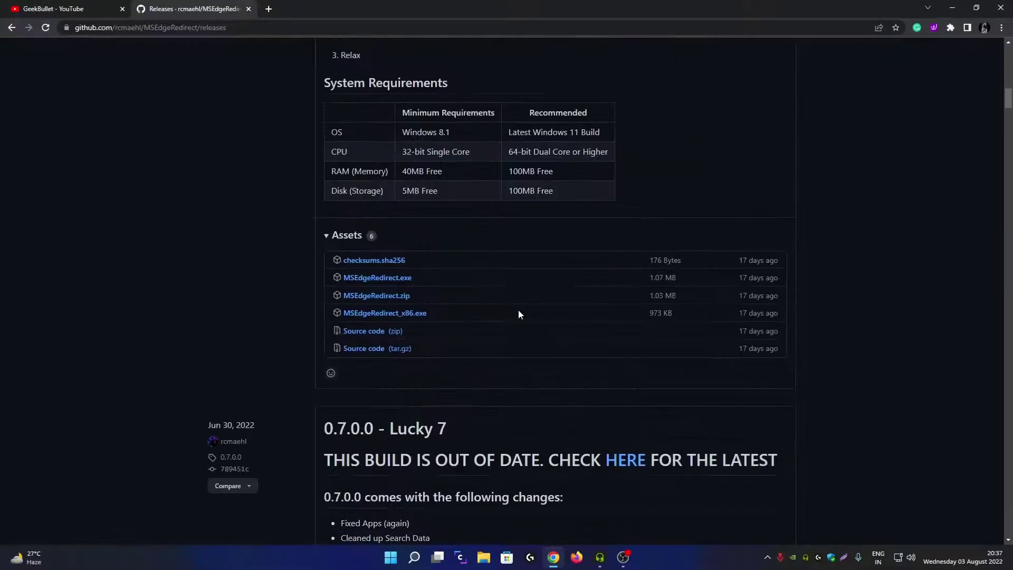
click(395, 279)
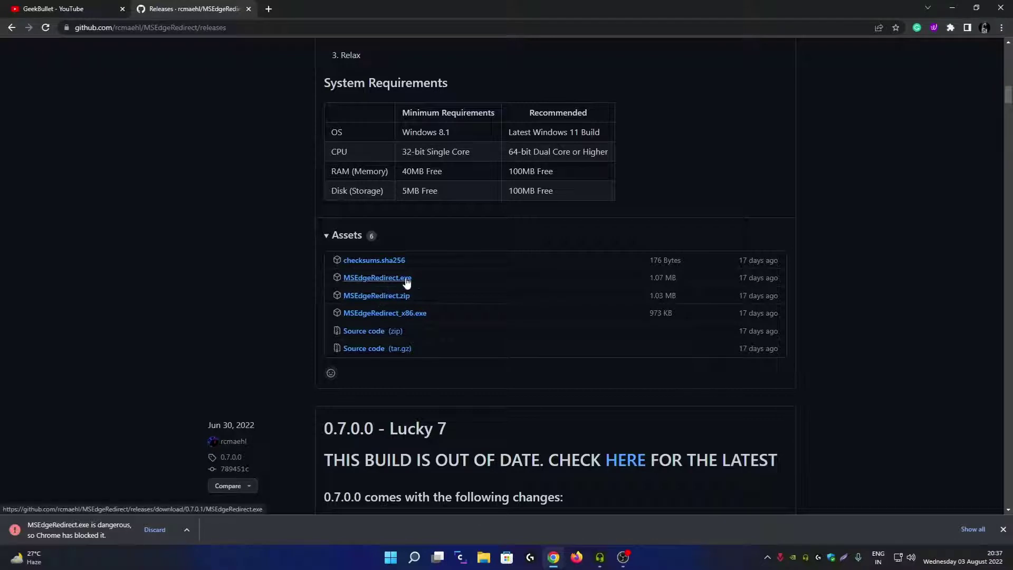
- Keep the blocked MSEdgeRedirect.exe on the Downloads page, confirming with Keep anyway
click(971, 531)
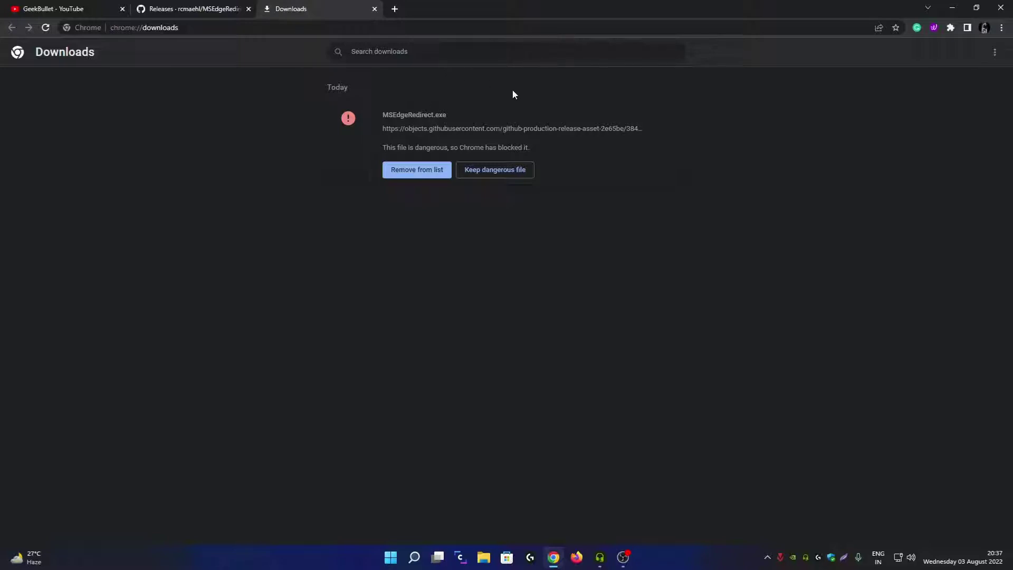
click(500, 169)
click(560, 109)
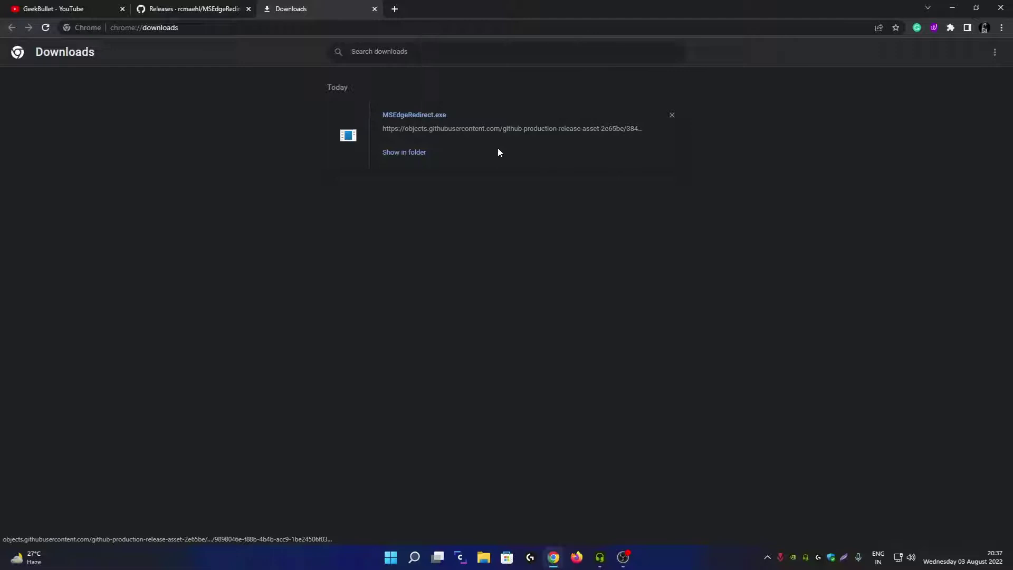
- Run MSEdgeRedirect.exe as administrator from its folder, using More info and Run anyway to get past SmartScreen
click(399, 154)
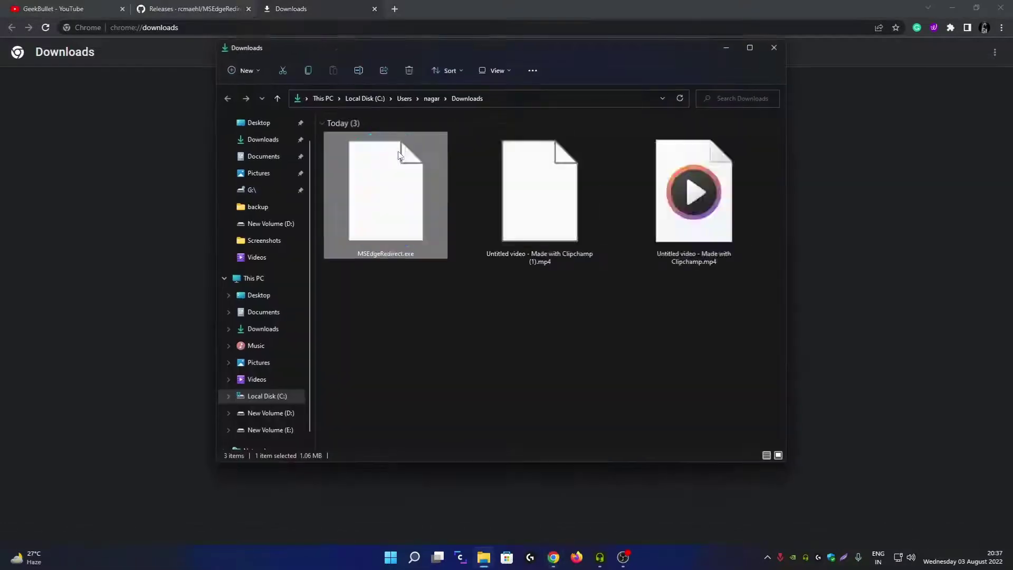
right_click(398, 193)
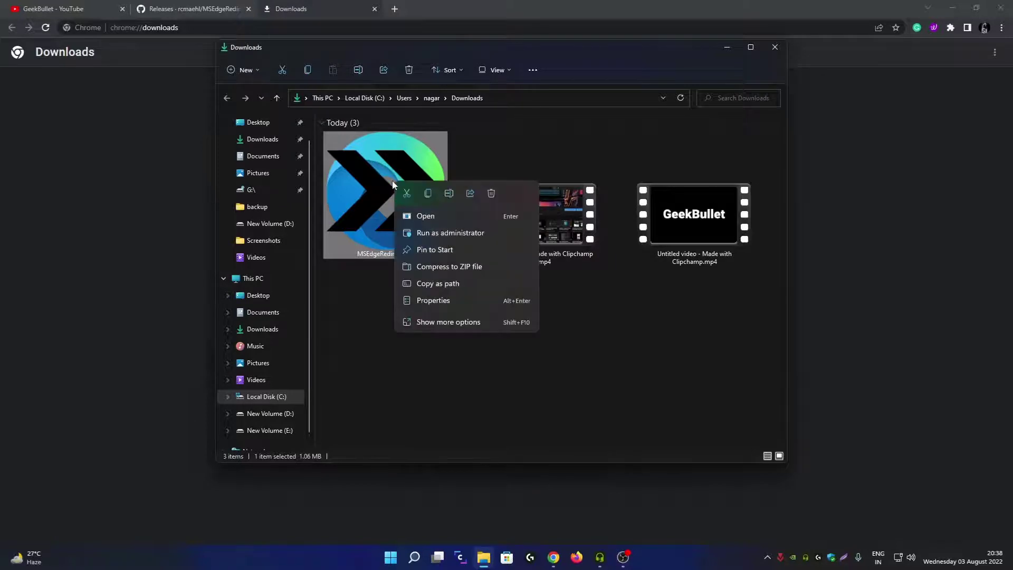
click(464, 235)
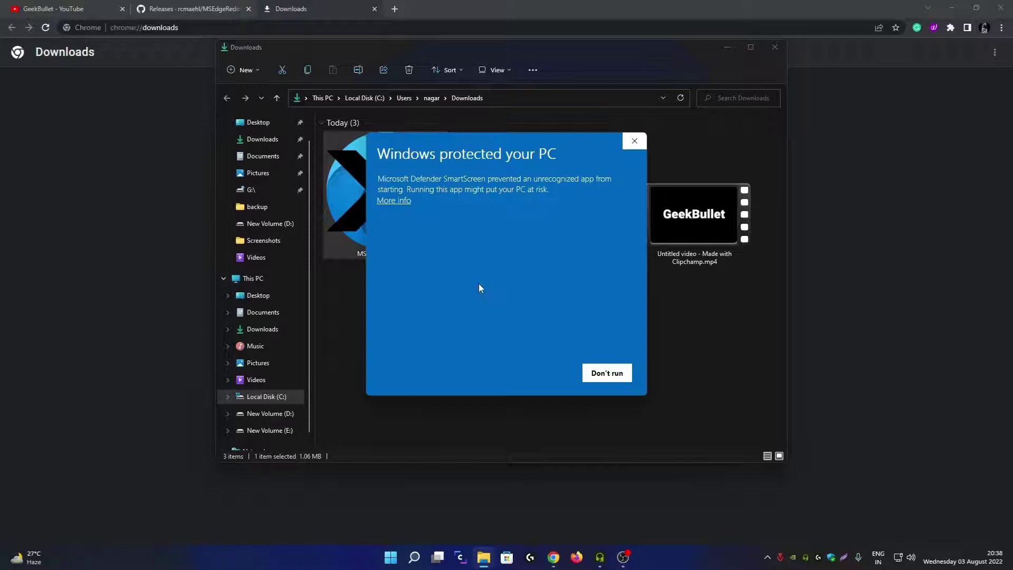
click(403, 206)
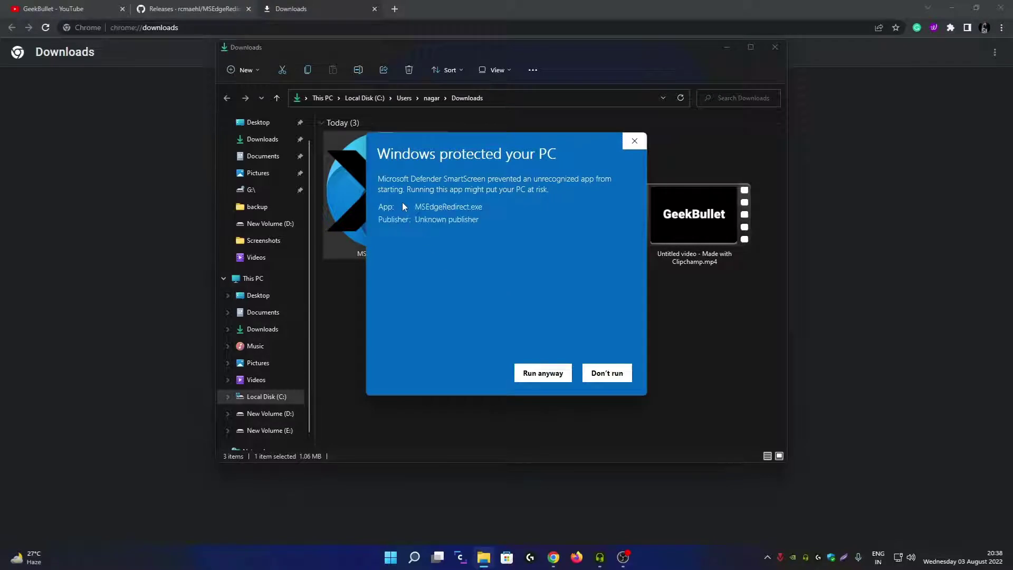
click(544, 374)
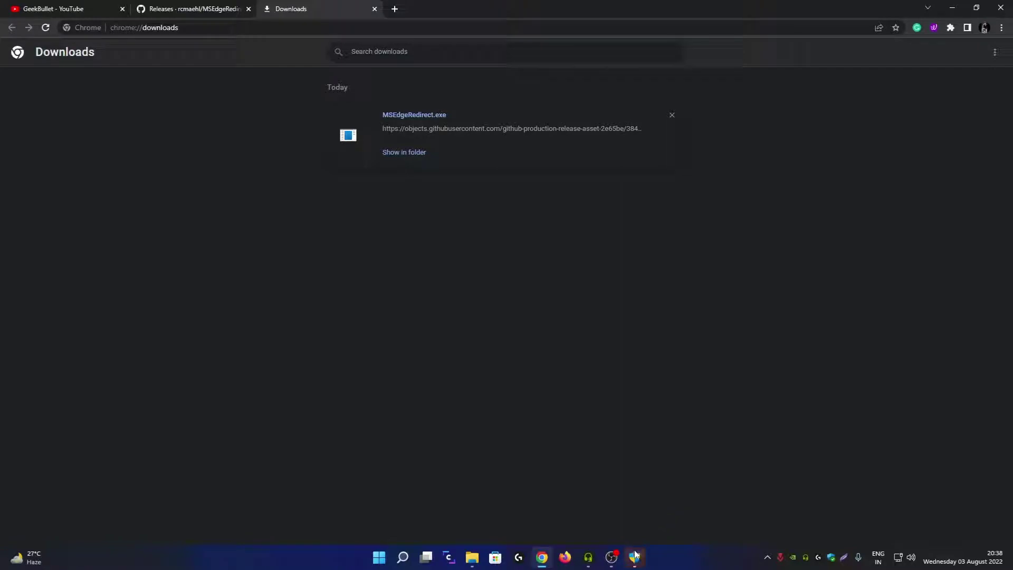
mouse_move(635, 557)
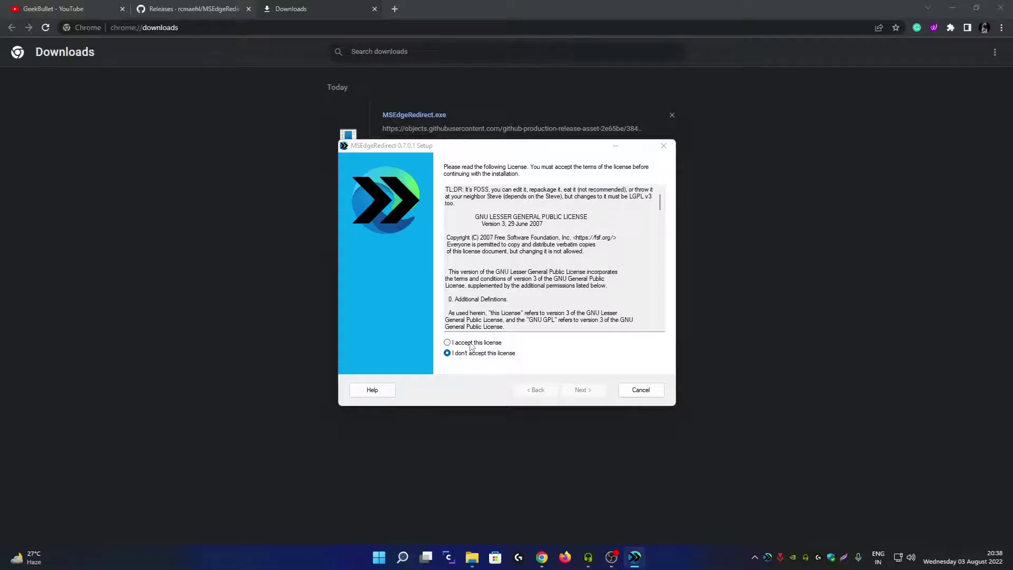
- Accept the MSEdgeRedirect license and keep Active Mode
click(447, 342)
click(583, 390)
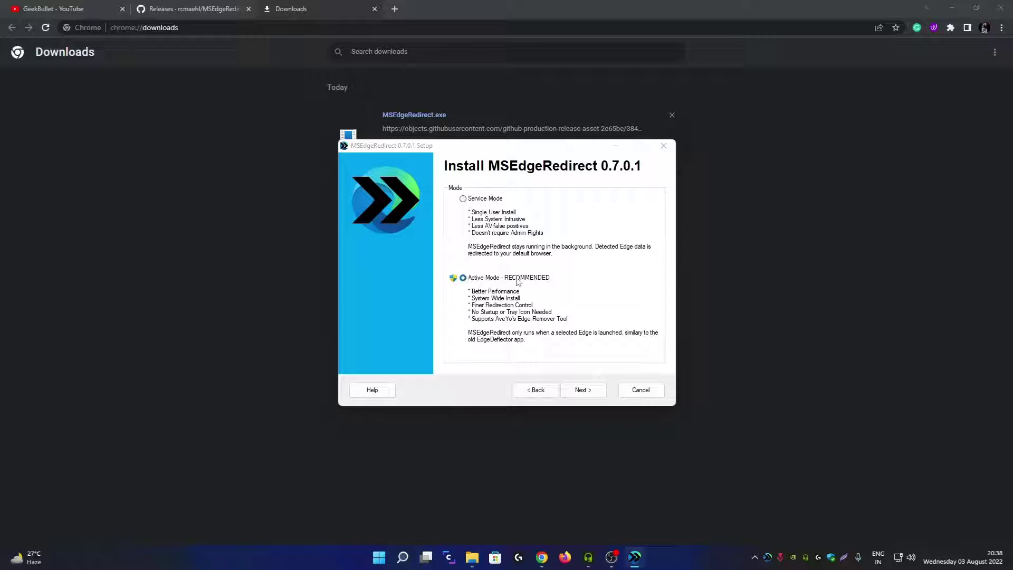
click(584, 390)
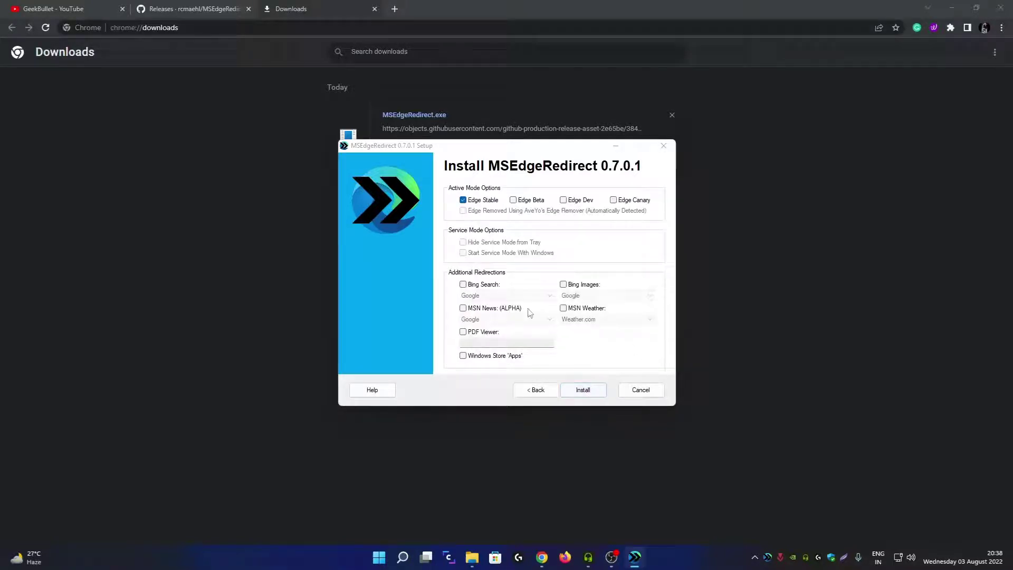
- Enable the Bing Search, Bing Images, MSN News and MSN Weather redirects and install
click(464, 285)
click(563, 285)
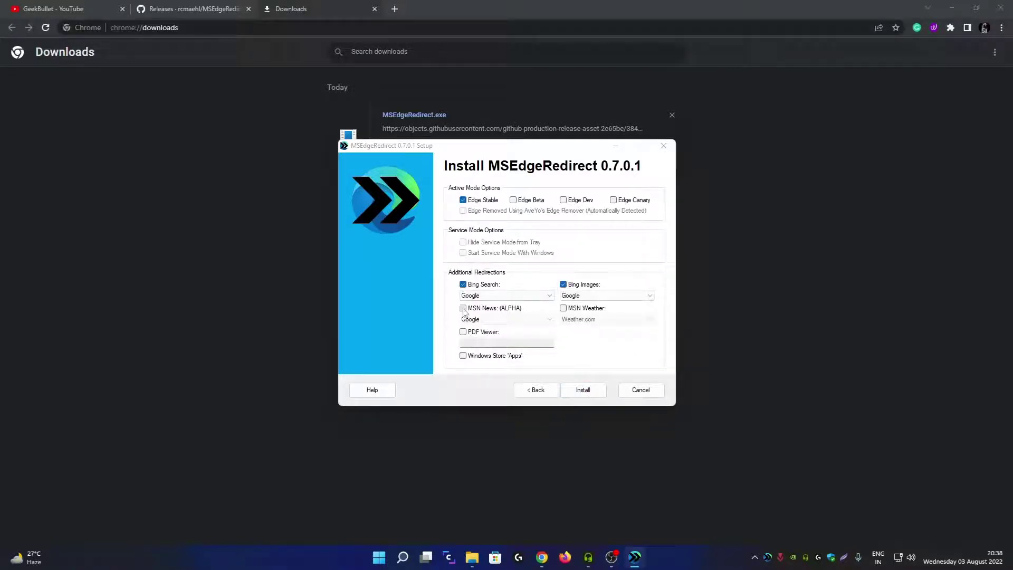
click(463, 308)
click(564, 309)
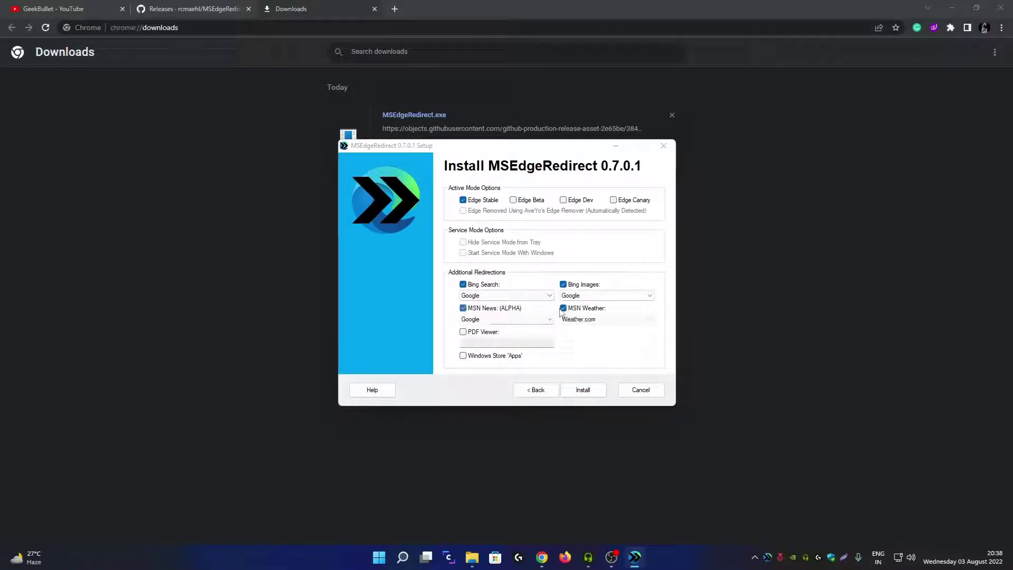
click(585, 392)
click(583, 392)
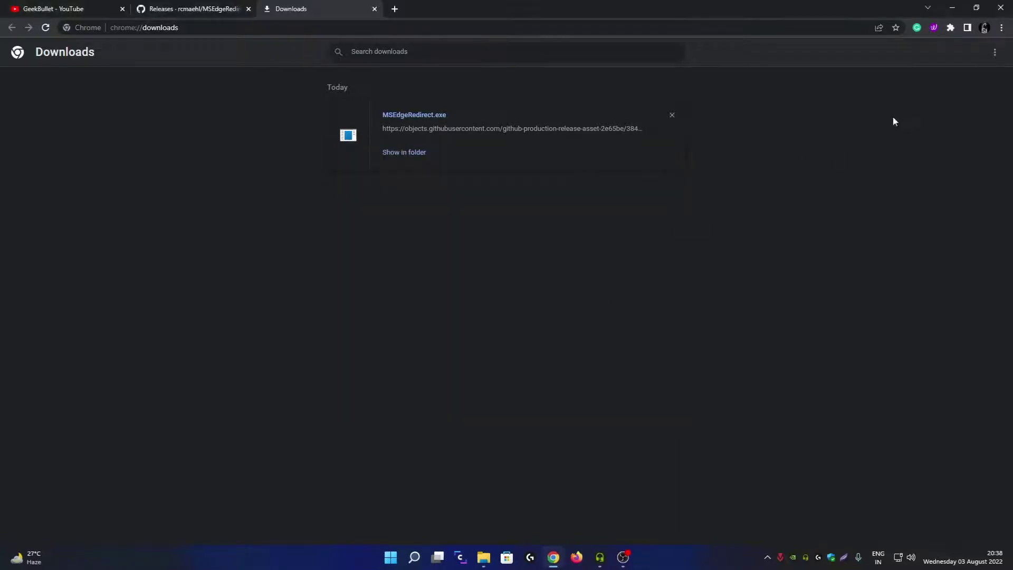
click(952, 8)
click(727, 47)
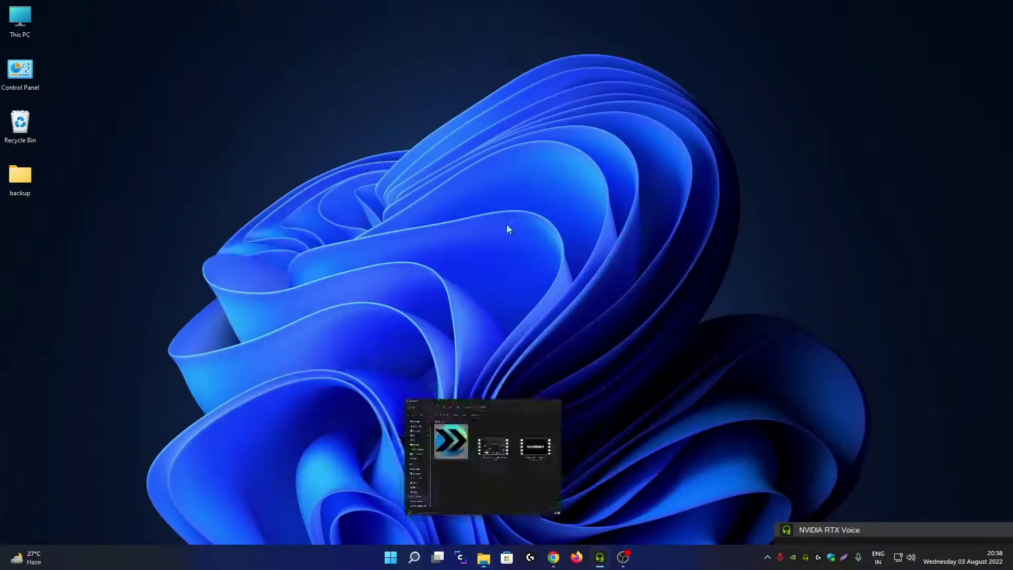
click(414, 558)
text(YouTube)
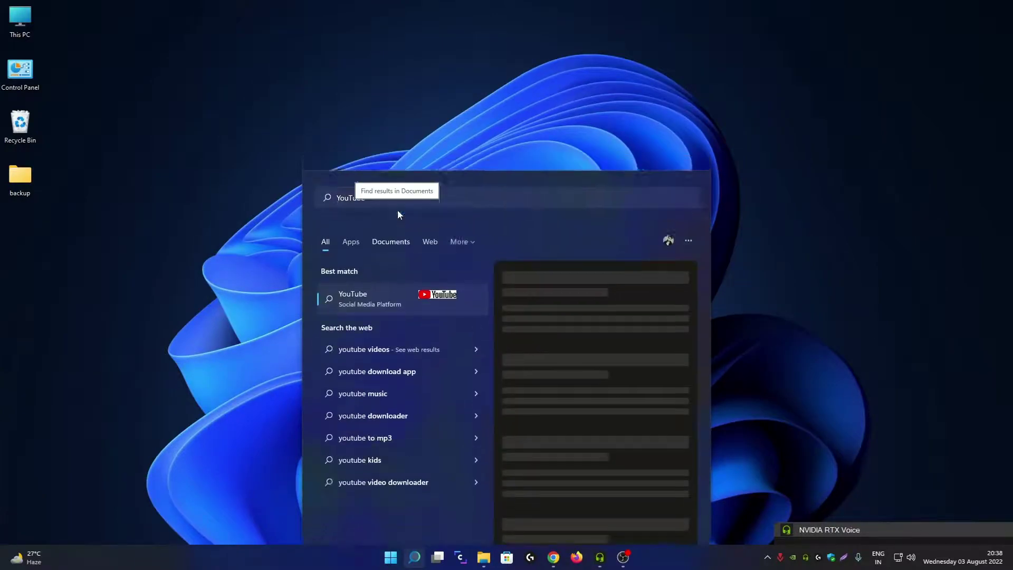
key(Return)
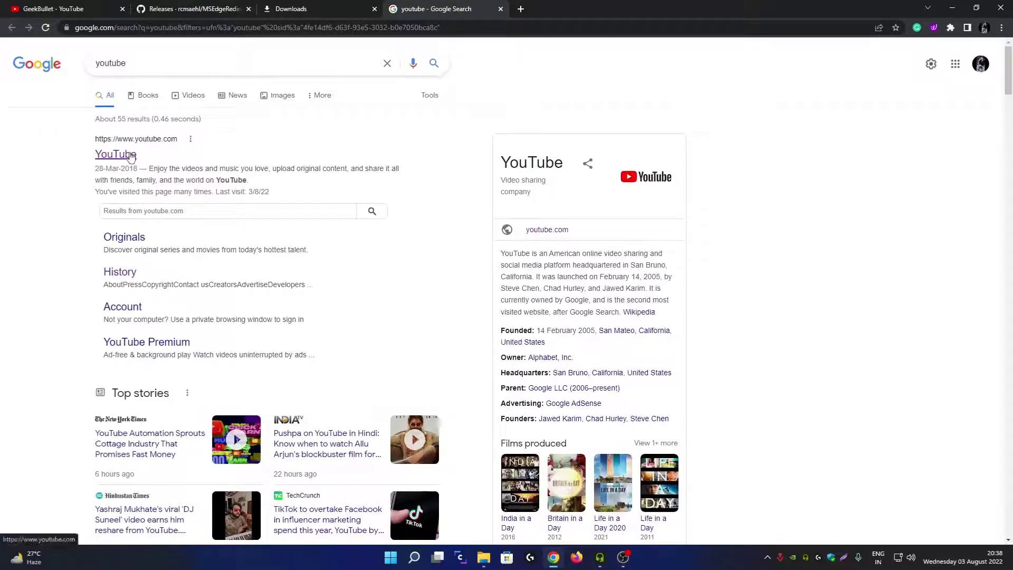
click(952, 8)
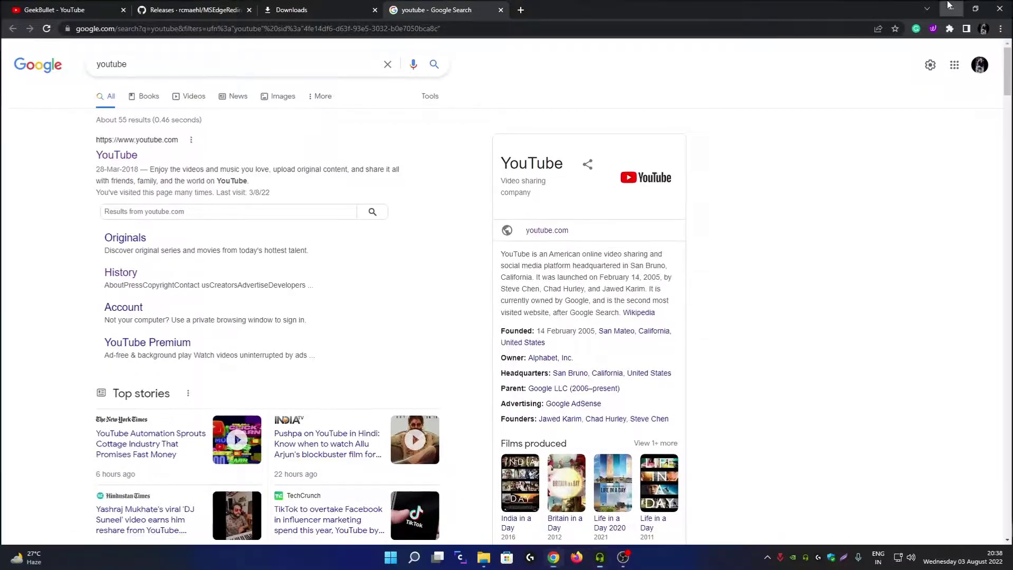
key(super+w)
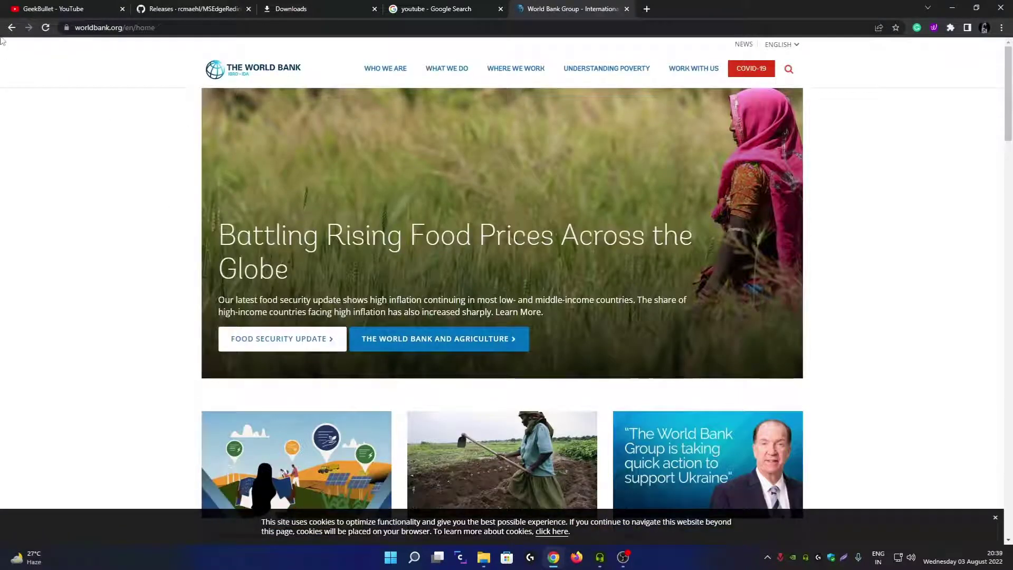
click(516, 69)
click(459, 10)
click(501, 9)
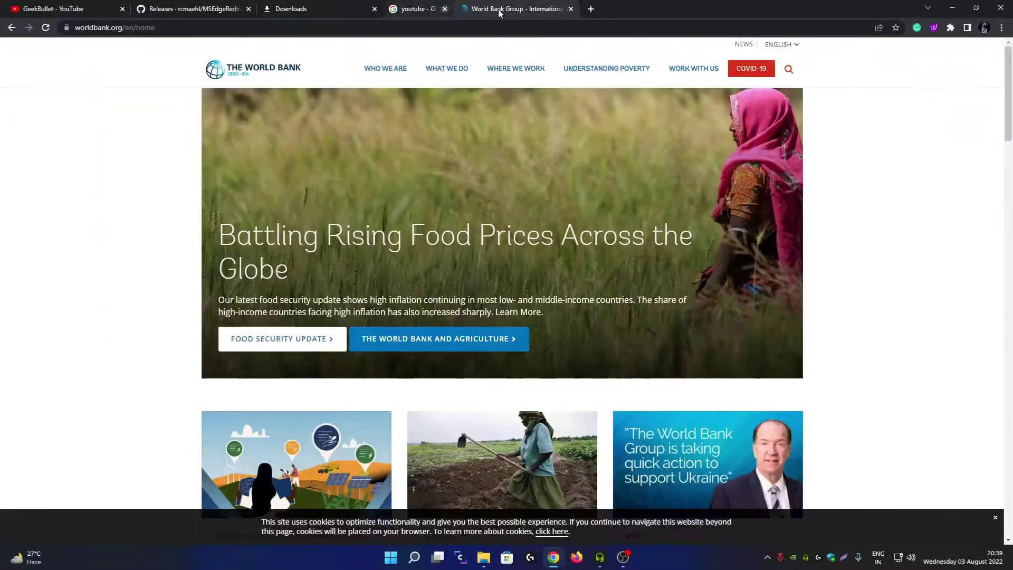
click(500, 9)
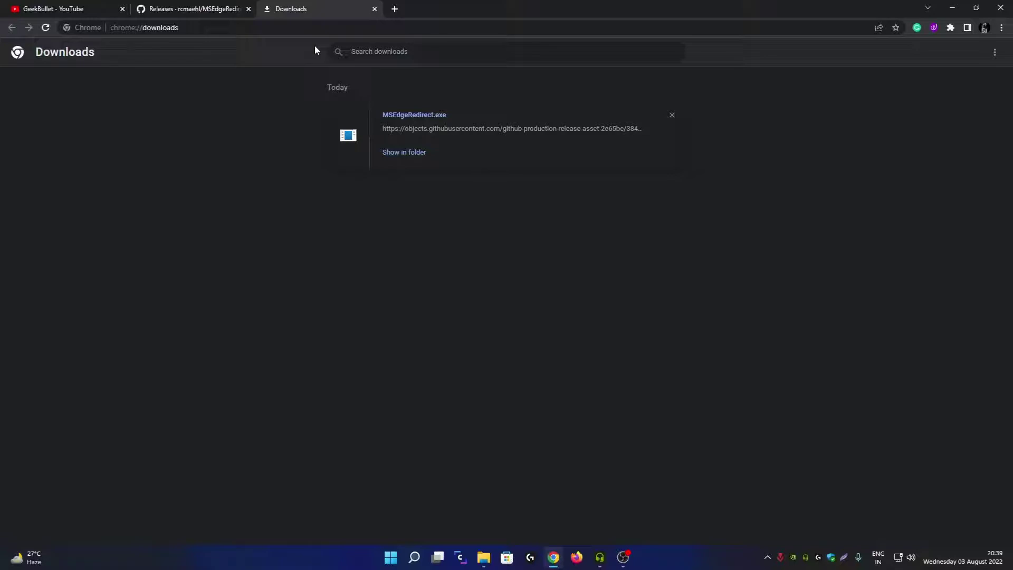
- Switch between the GitHub releases and Downloads tabs, ending on GitHub releases
click(219, 8)
click(334, 9)
click(219, 9)
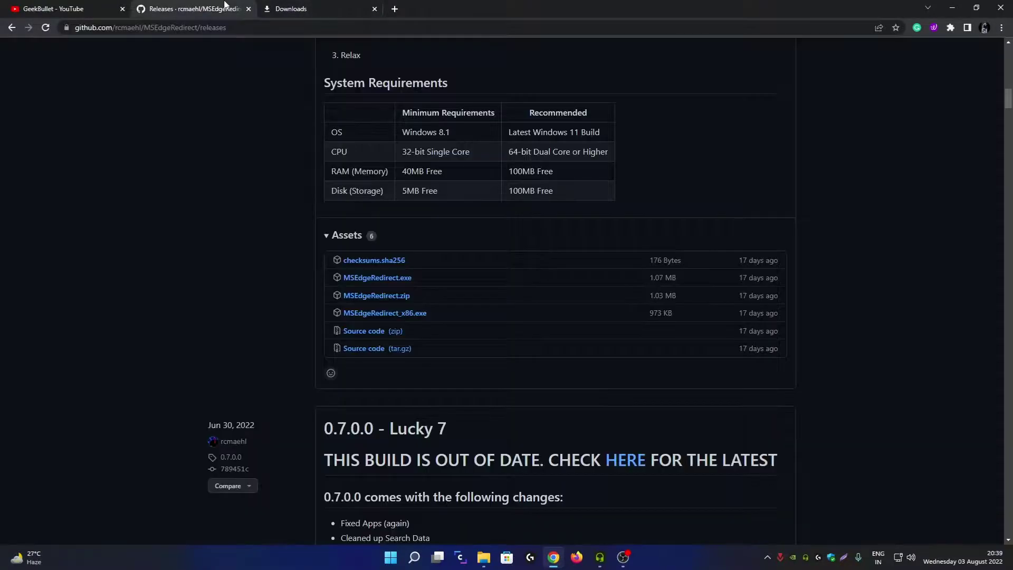
click(299, 8)
click(219, 8)
- Minimize Chrome and open Control Panel's list of installed programs
click(956, 8)
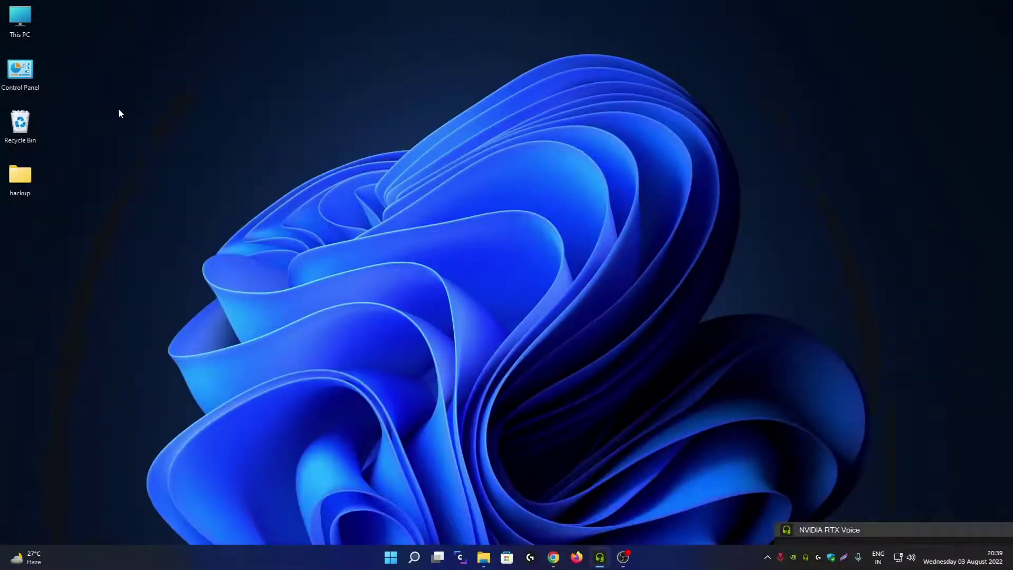
double_click(20, 71)
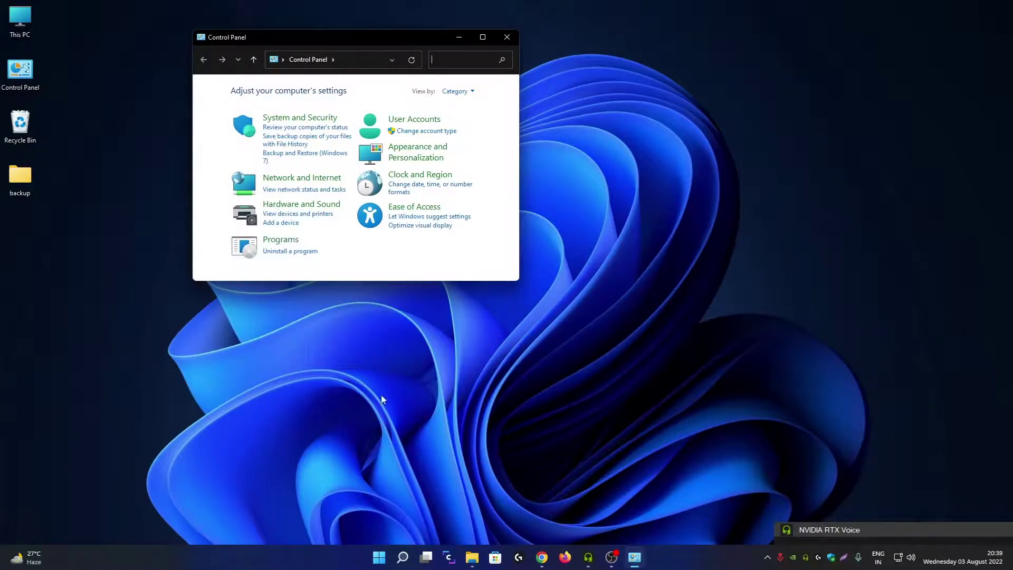
click(403, 558)
text(Contreo)
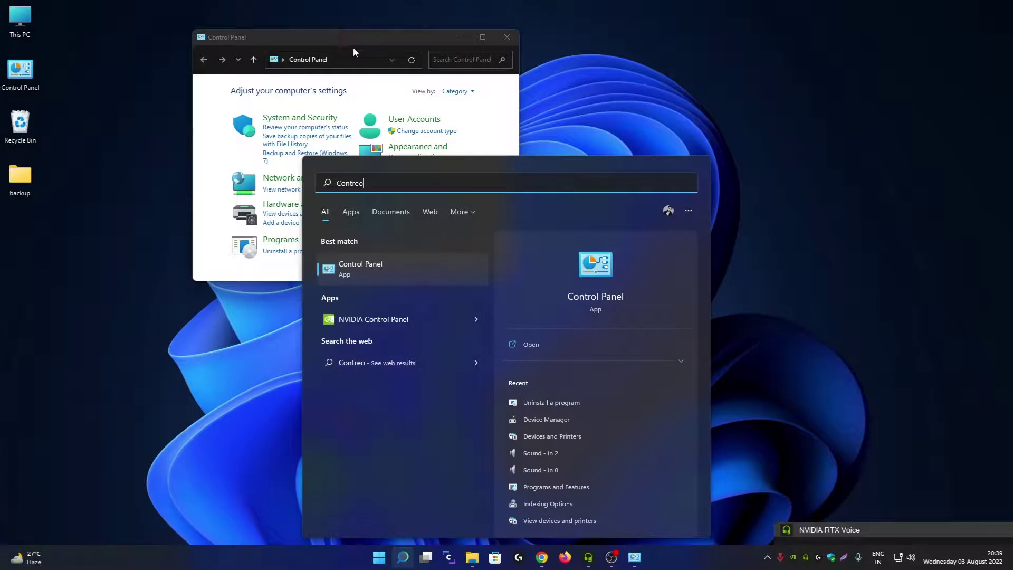
click(339, 30)
click(280, 251)
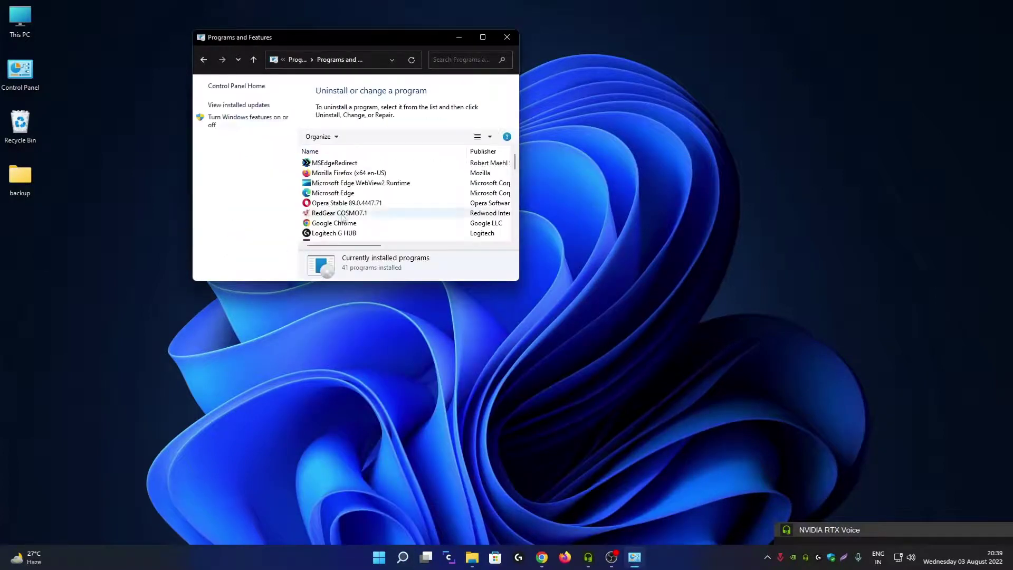
- Uninstall MSEdgeRedirect, then maximize the window and refresh the programs list
right_click(343, 167)
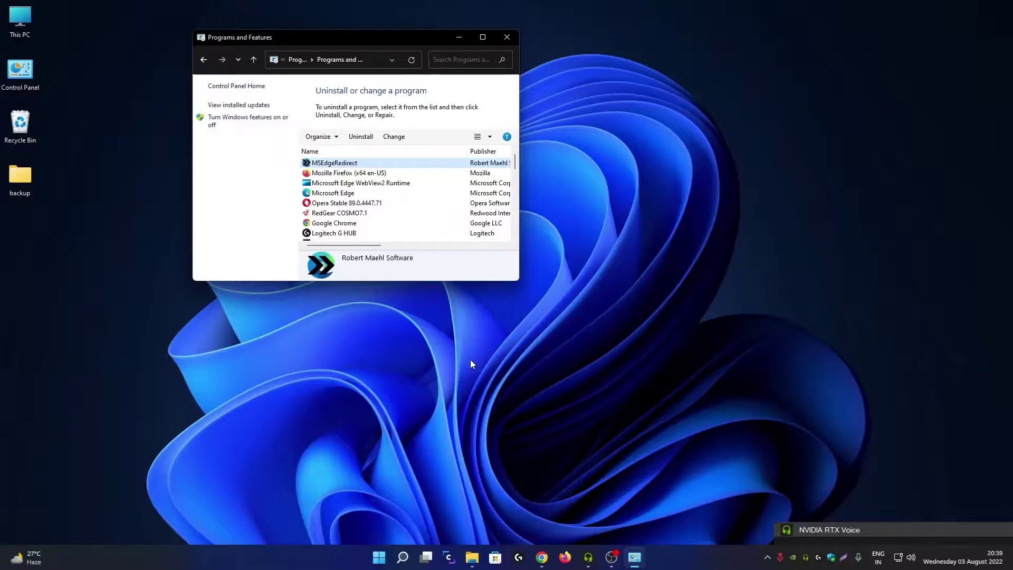
click(501, 36)
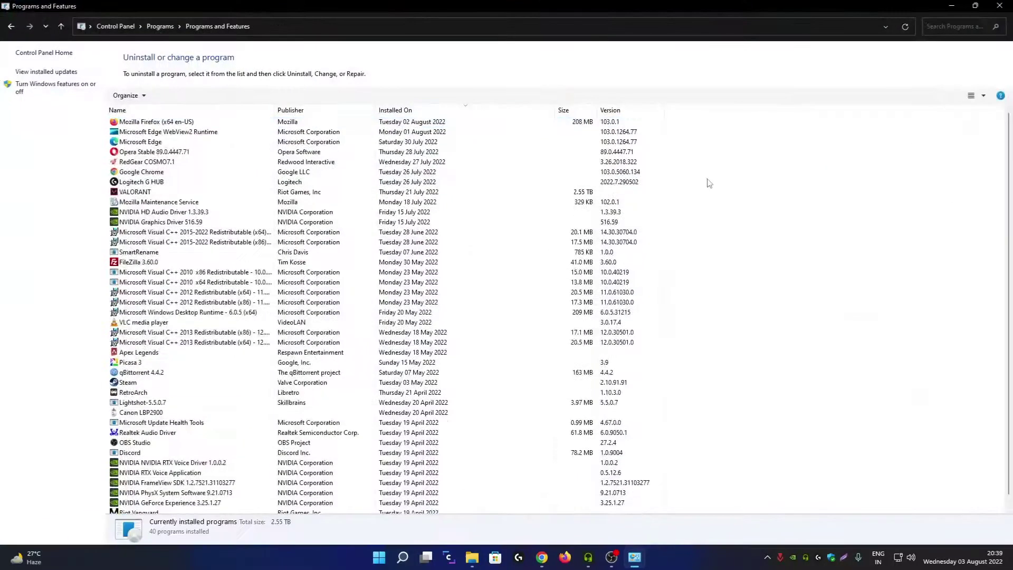
right_click(708, 172)
click(728, 206)
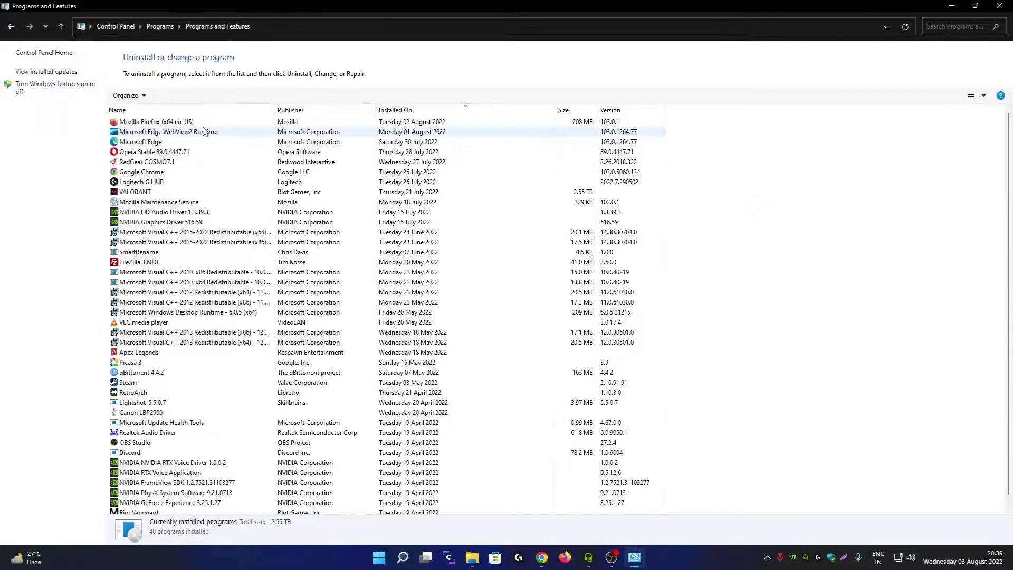
- Restore Chrome on the GeekBullet Videos tab and briefly highlight the 206 subscribers count
click(553, 558)
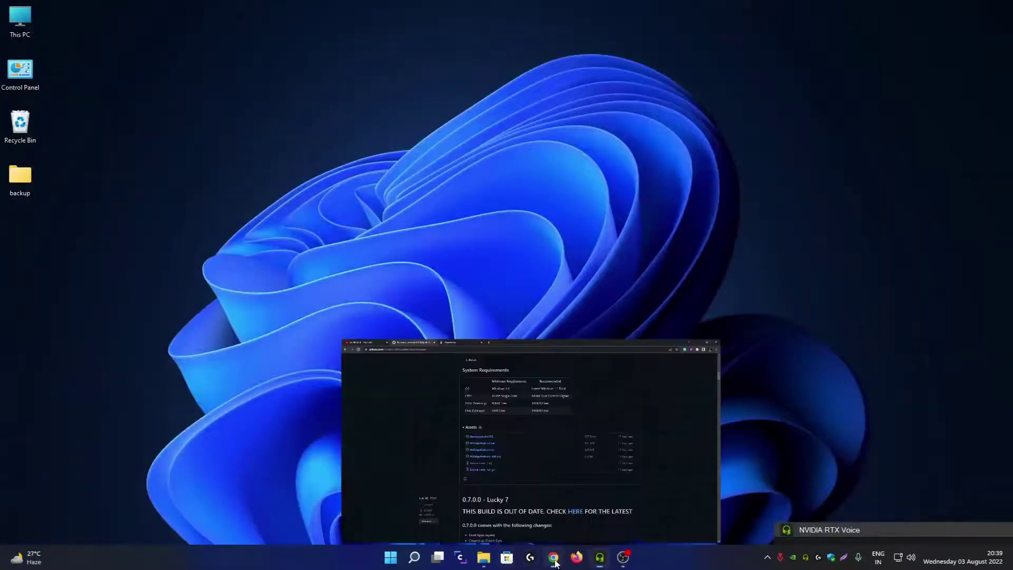
key(ctrl+shift+Tab)
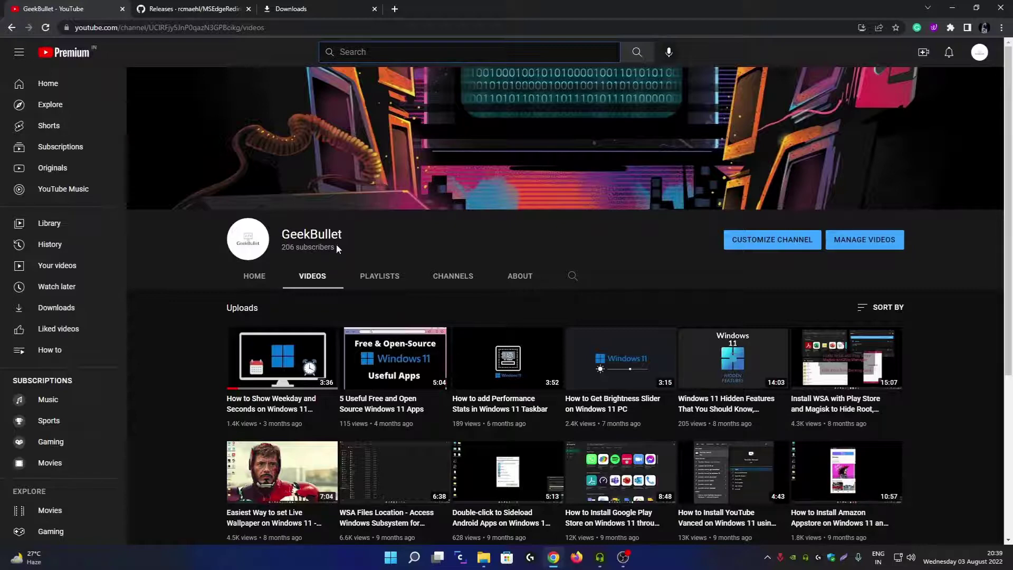
drag(334, 246, 282, 247)
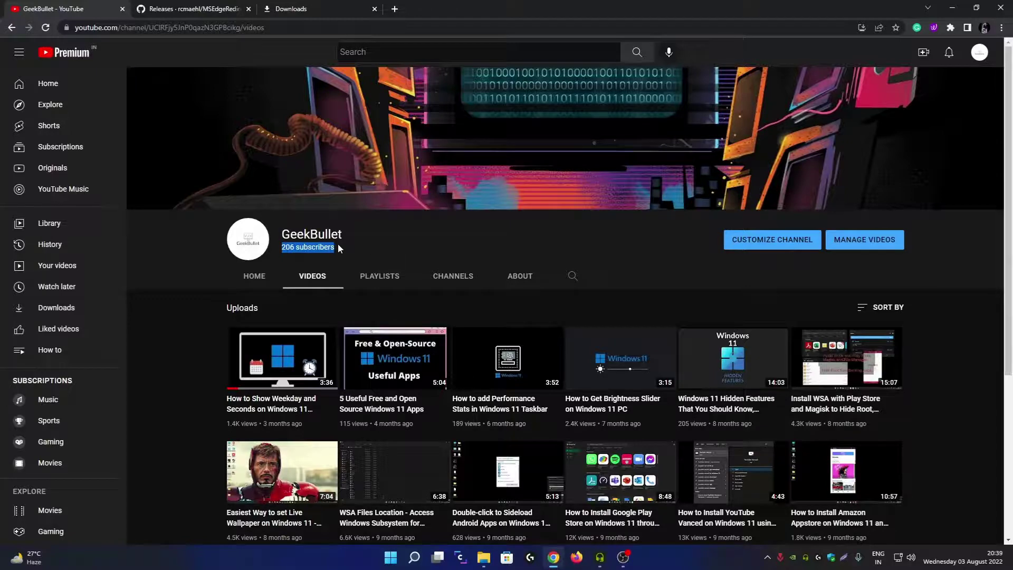
click(364, 248)
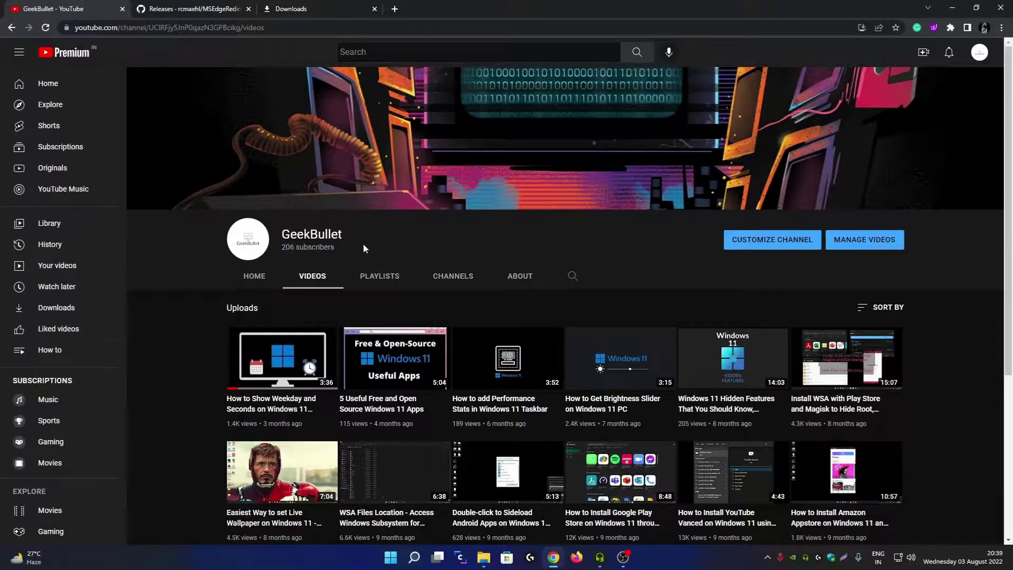